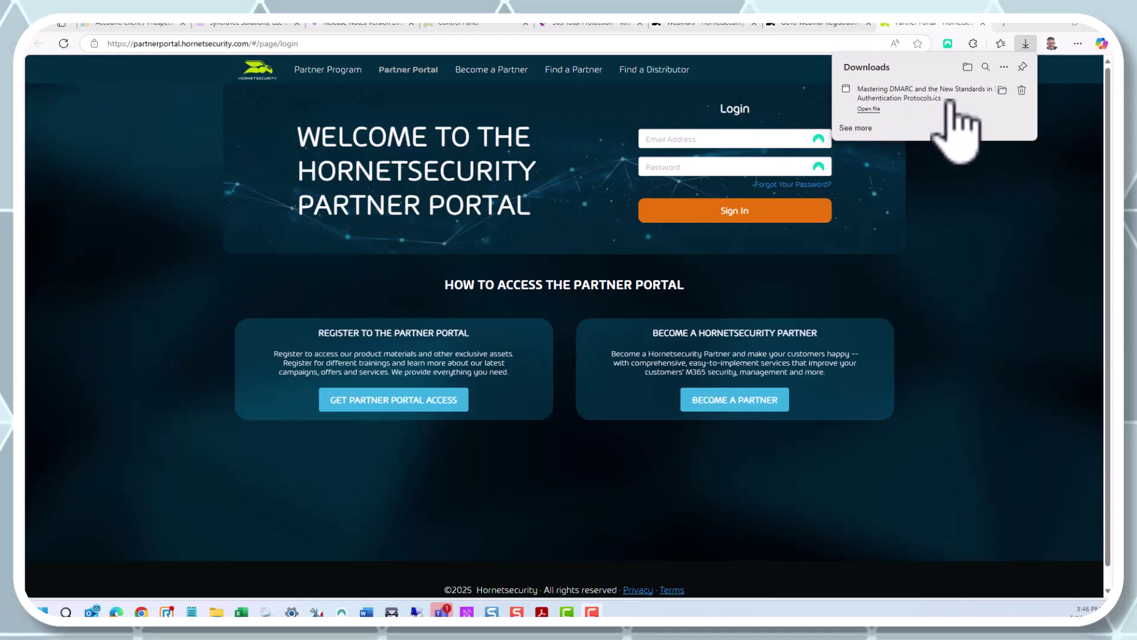
pyautogui.click(1004, 91)
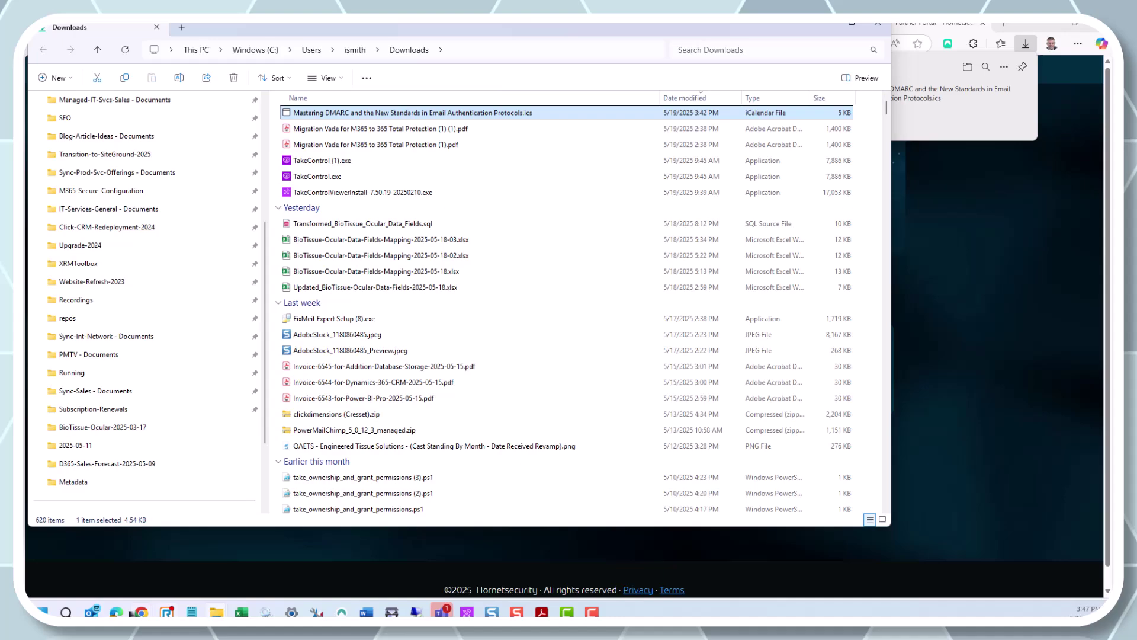
# - Bring Outlook forward, go to the work-week Calendar, and open Add calendar
pyautogui.moveTo(92, 611)
pyautogui.click(214, 591)
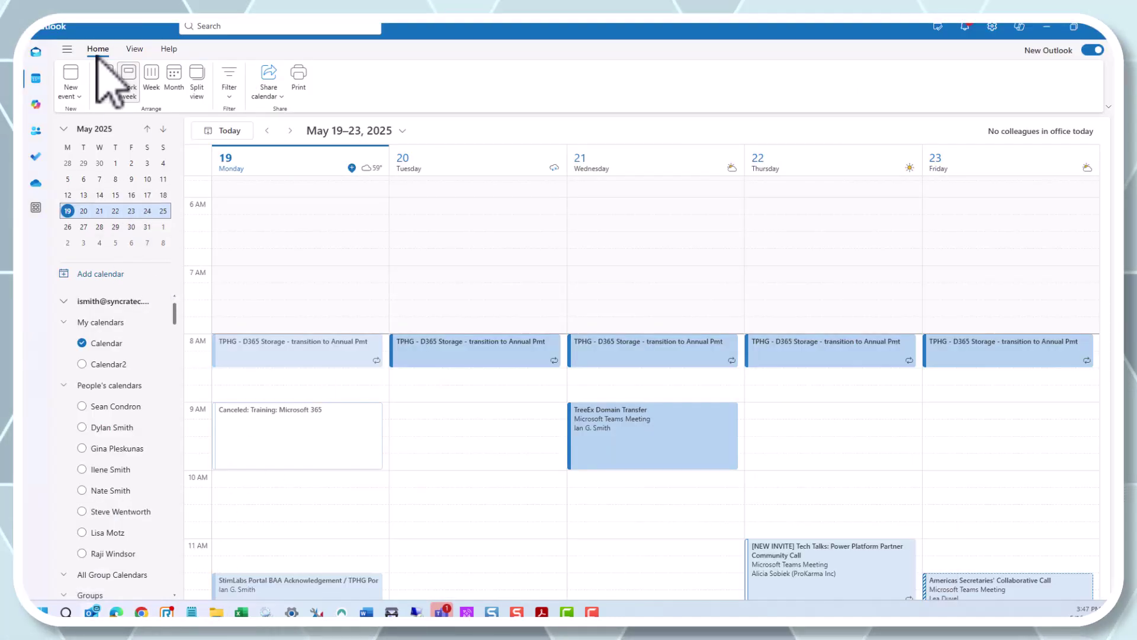
pyautogui.click(67, 49)
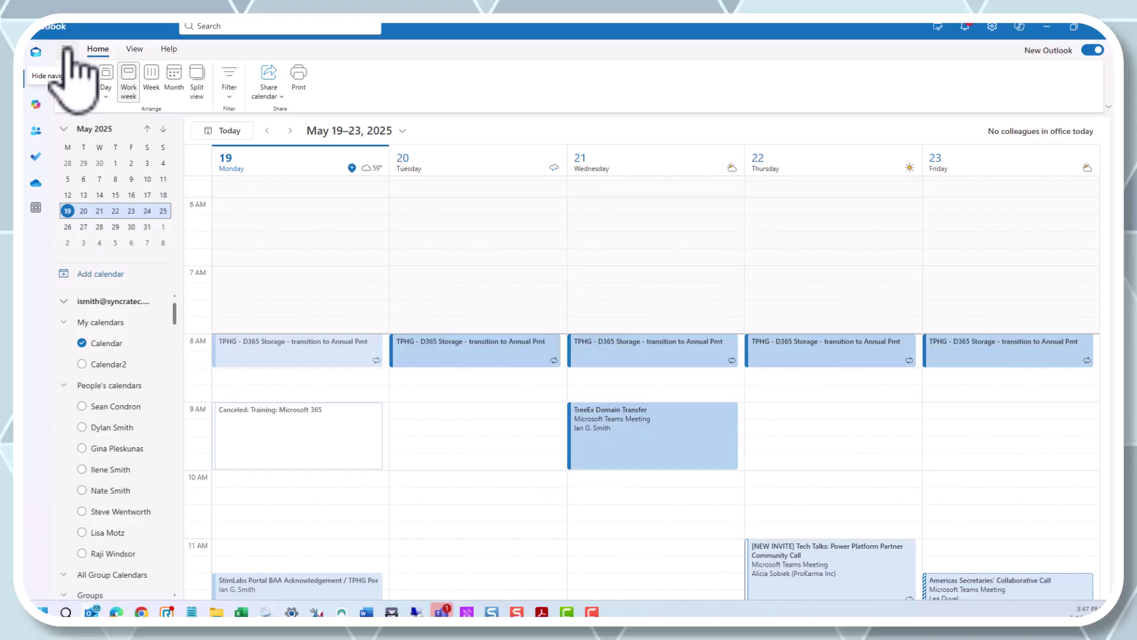
pyautogui.click(101, 274)
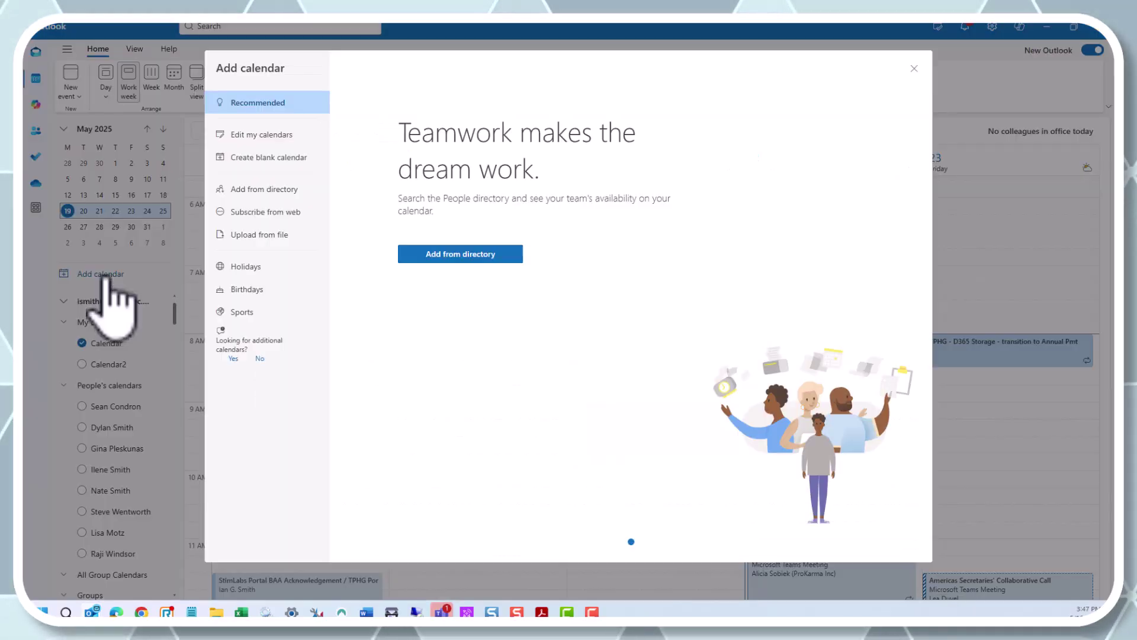
# - Load the Mastering DMARC .ics file from Downloads via Upload from file
pyautogui.click(259, 235)
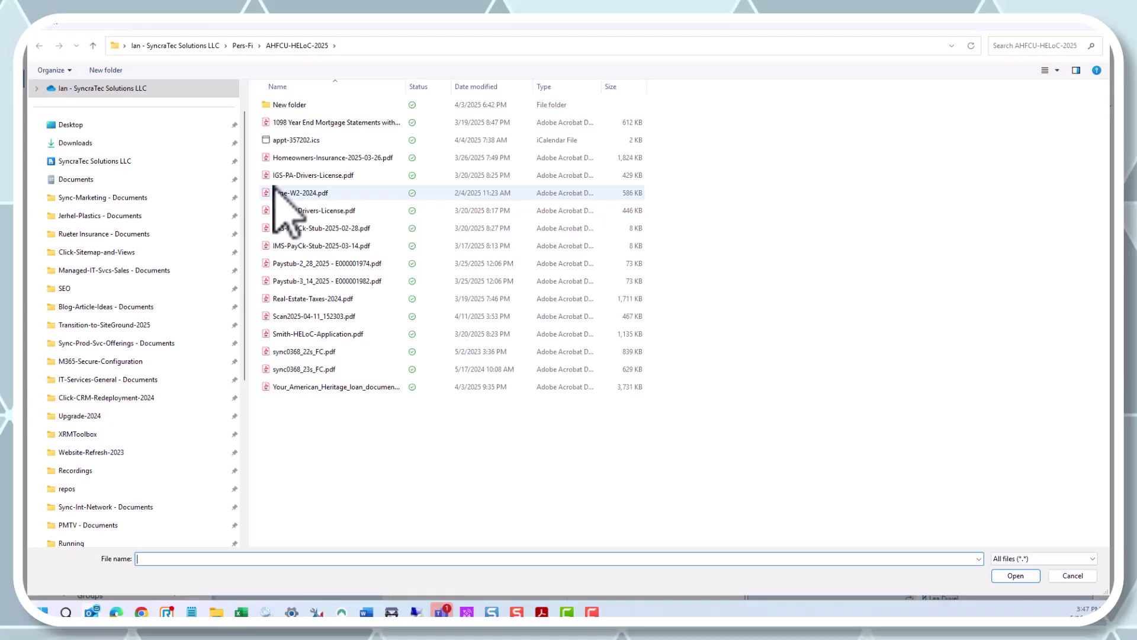
pyautogui.click(75, 142)
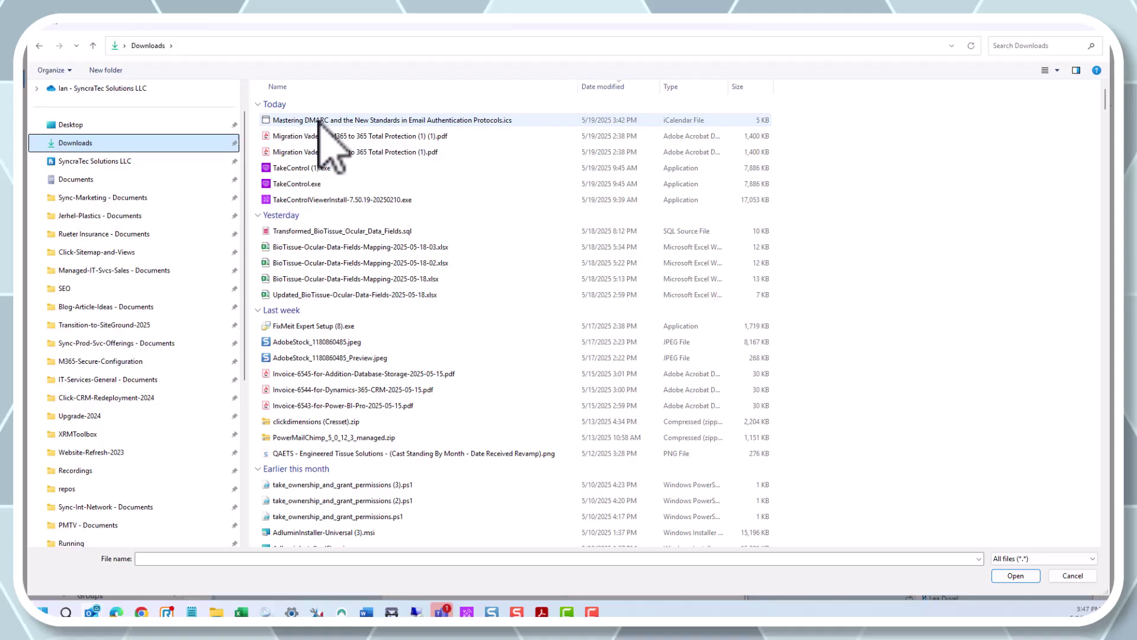
pyautogui.click(329, 123)
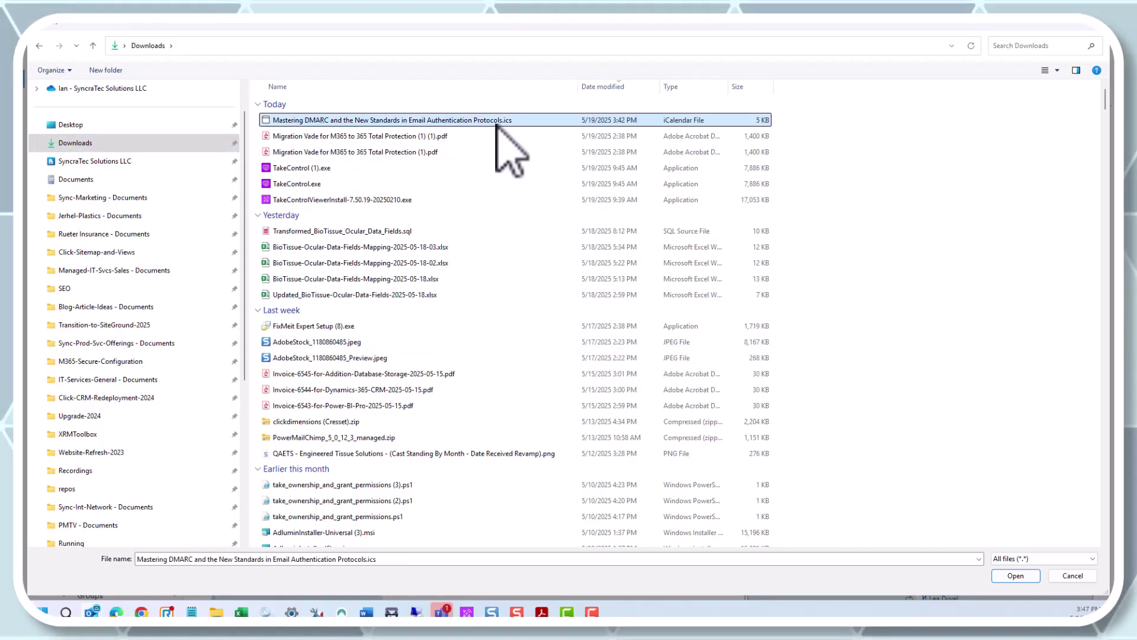
pyautogui.click(1015, 576)
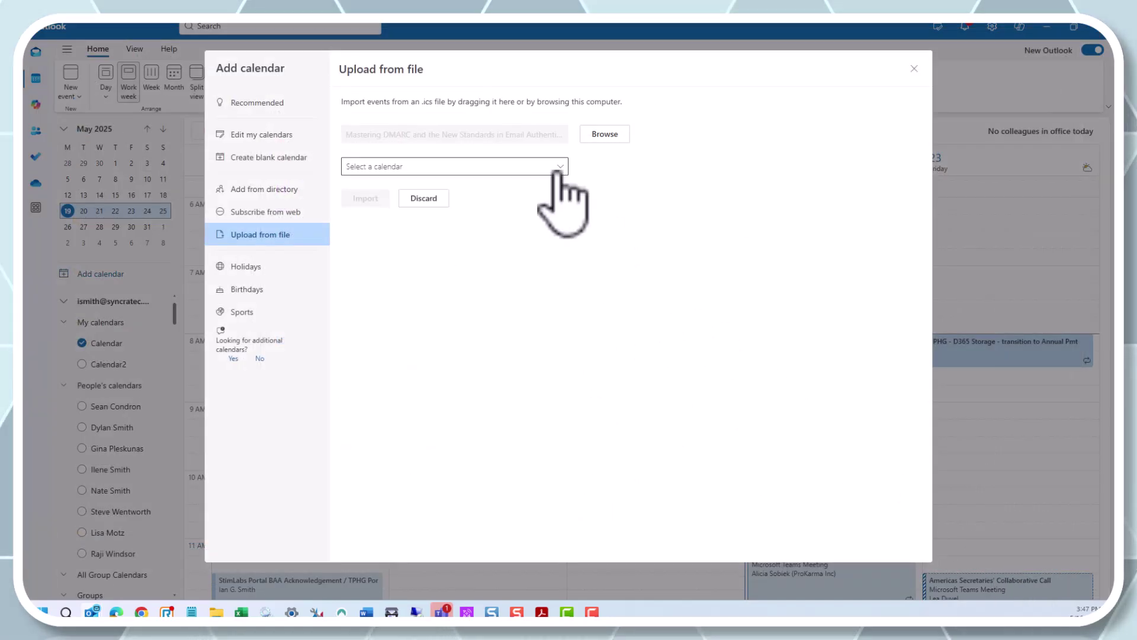
# - Import the Mastering DMARC invite into Calendar and dismiss the success notice
pyautogui.click(558, 166)
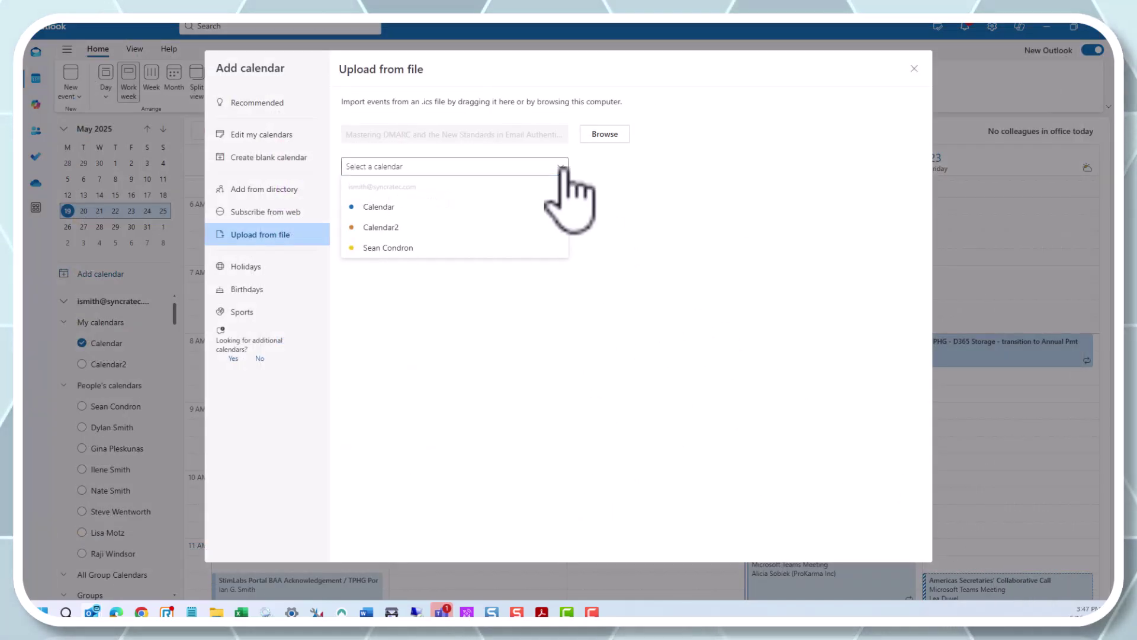
pyautogui.click(378, 206)
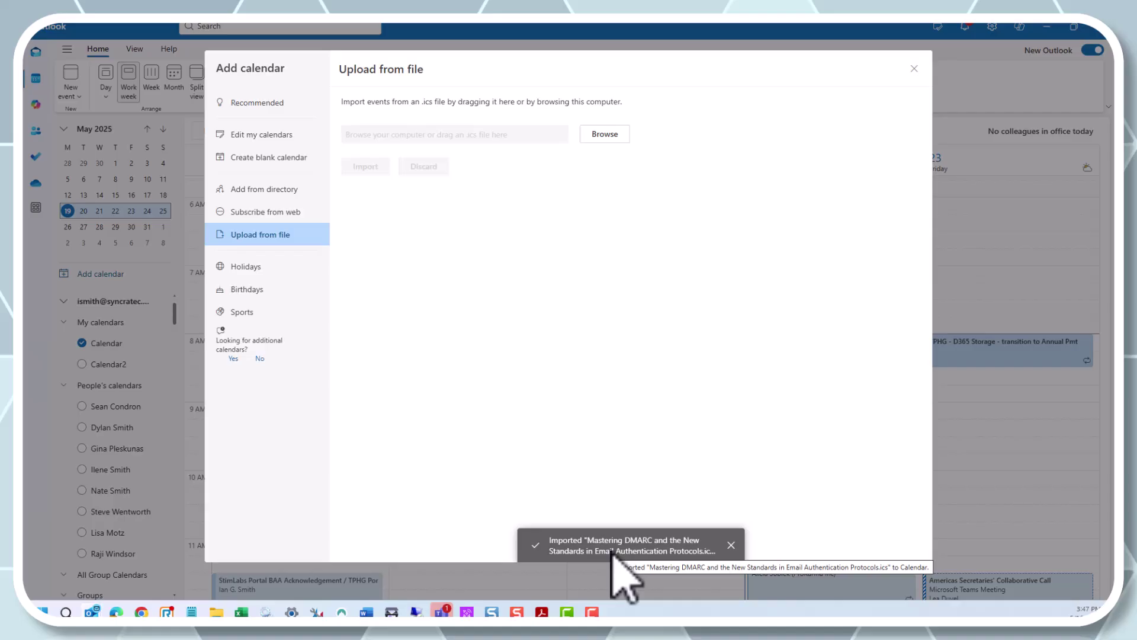
pyautogui.click(730, 545)
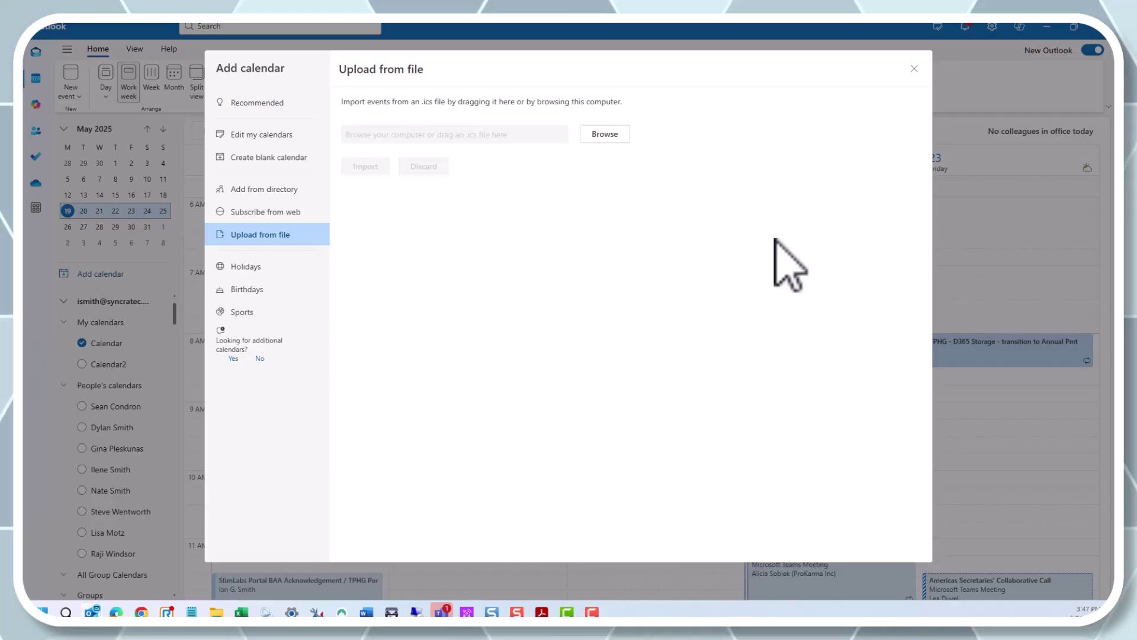
# - Close Add calendar and move to the May 26–30 week showing the GoToWebinar event
pyautogui.click(914, 68)
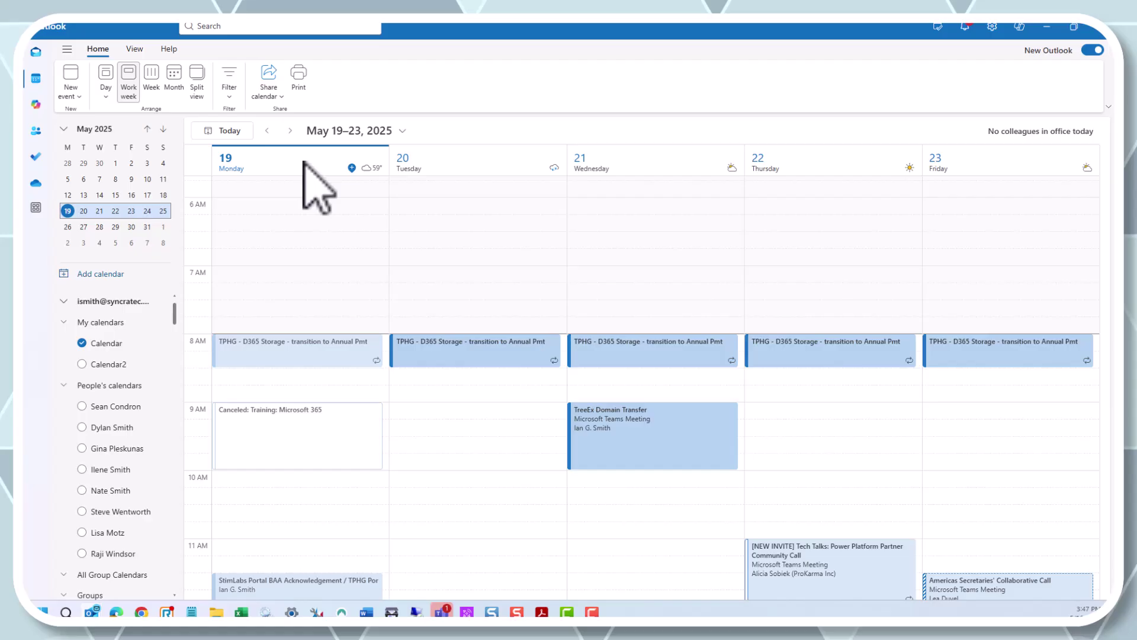
pyautogui.click(290, 131)
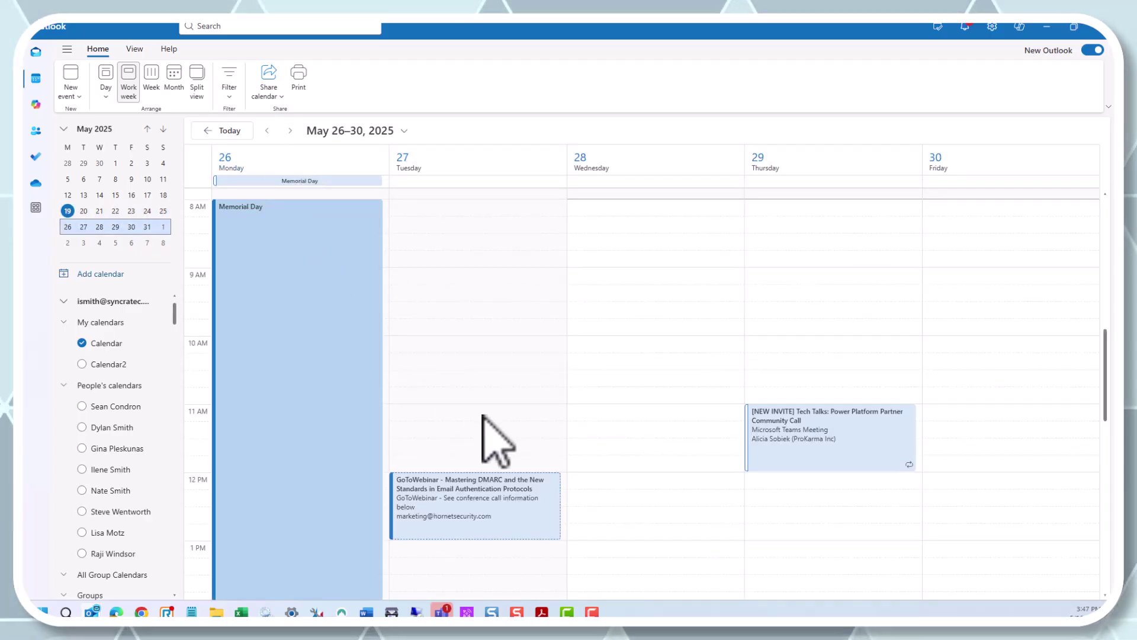
pyautogui.scroll(-2, 486, 427)
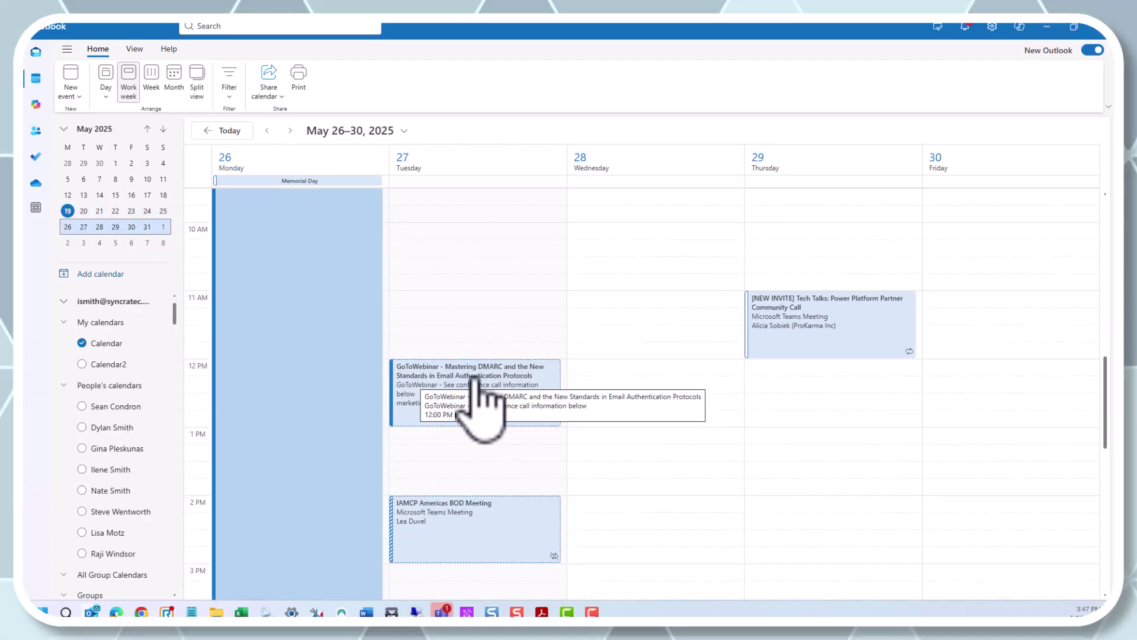